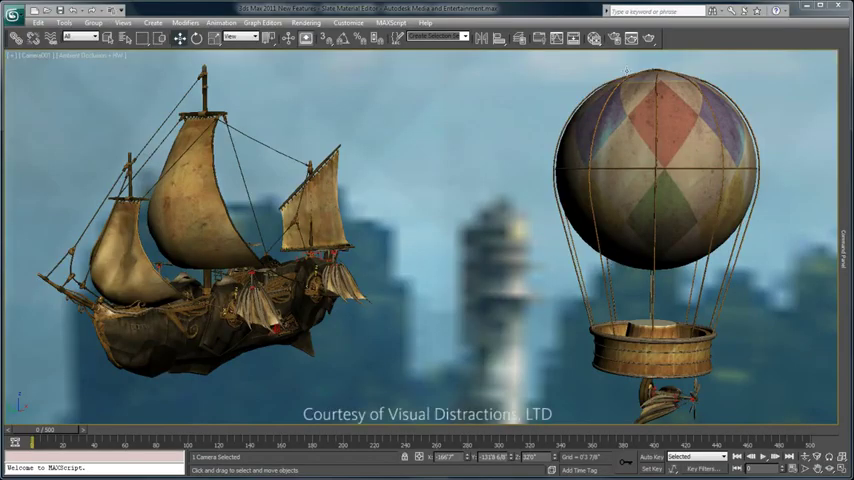
Show a Standard material's parameters in the Slate node-based material editor.
{"action": "left_click", "coordinate": [595, 40]}
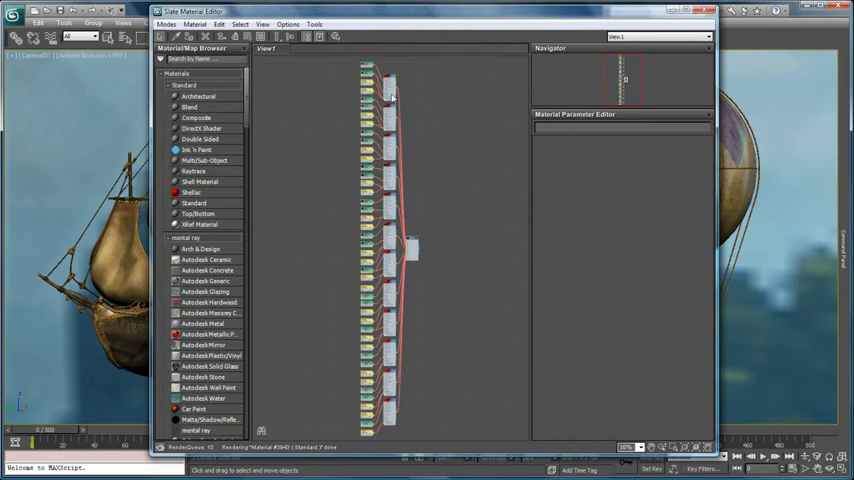
{"action": "scroll", "coordinate": [392, 91], "scroll_direction": "up", "scroll_amount": 5}
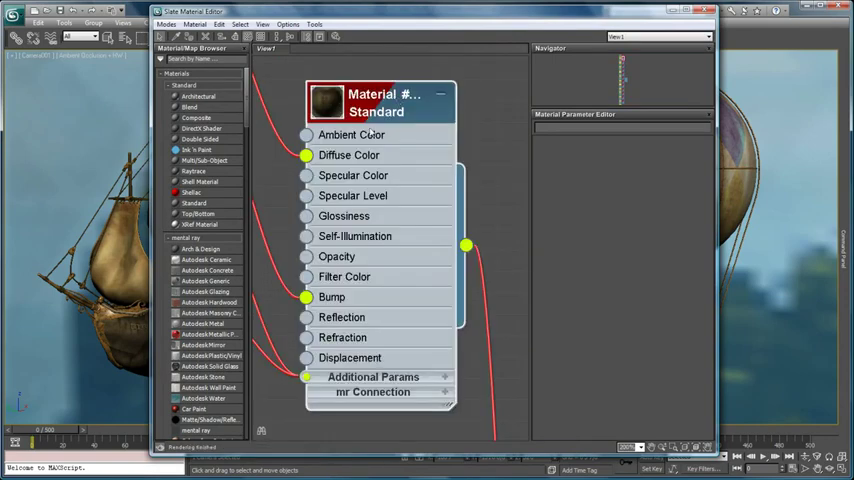
{"action": "scroll", "coordinate": [388, 240], "scroll_direction": "down", "scroll_amount": 5}
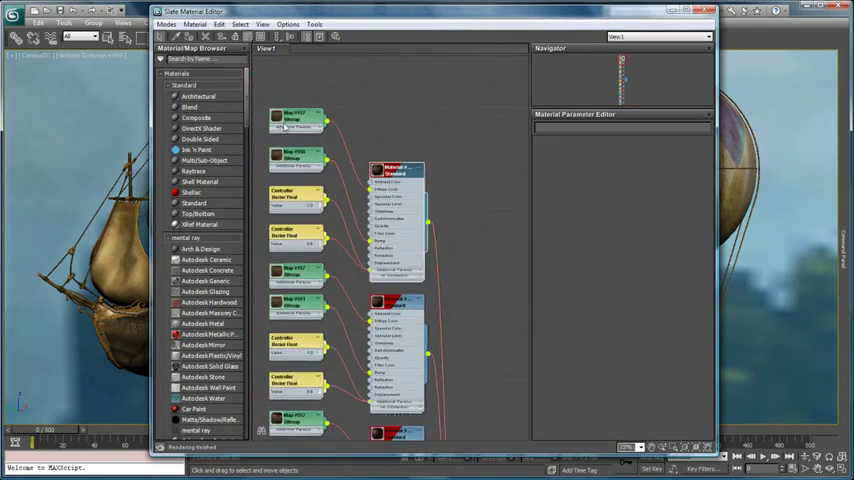
{"action": "double_click", "coordinate": [395, 172]}
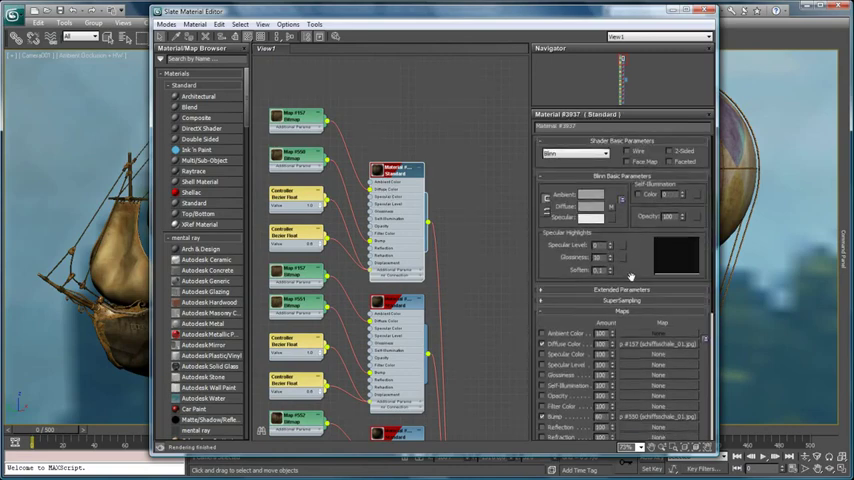
{"action": "scroll", "coordinate": [630, 275], "scroll_direction": "down", "scroll_amount": 2}
{"action": "scroll", "coordinate": [650, 290], "scroll_direction": "up", "scroll_amount": 2}
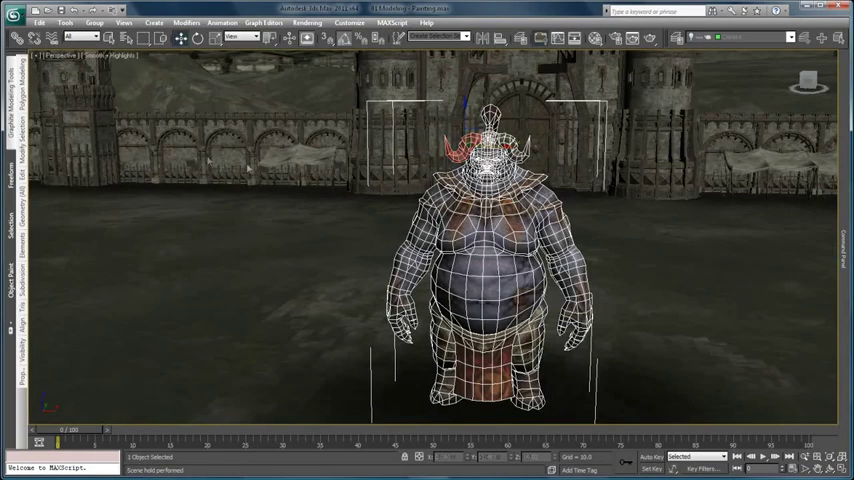
Start Viewport Canvas brush painting on the ogre with the panel docked left and a purple colour.
{"action": "left_click", "coordinate": [65, 23]}
{"action": "left_click", "coordinate": [93, 300]}
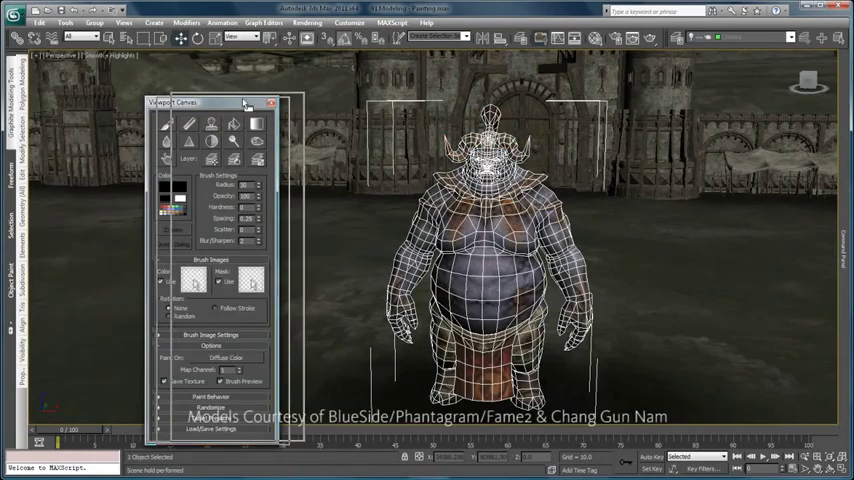
{"action": "left_click_drag", "start_coordinate": [115, 58], "coordinate": [200, 98]}
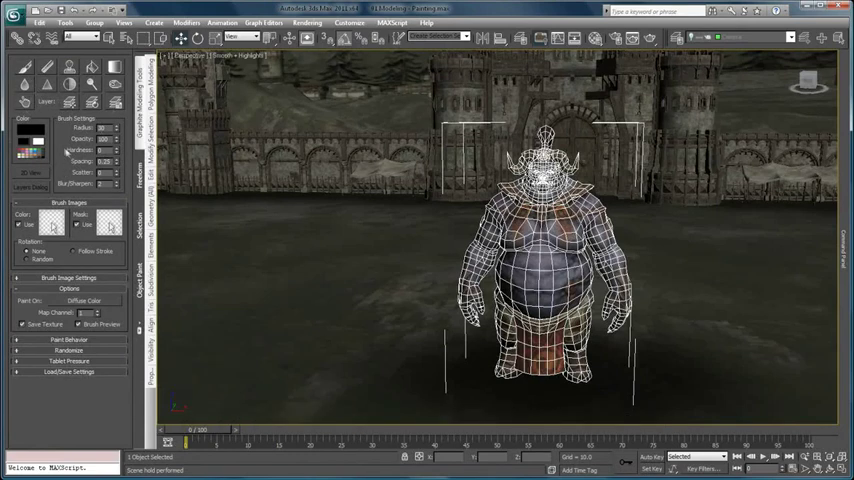
{"action": "left_click", "coordinate": [28, 68]}
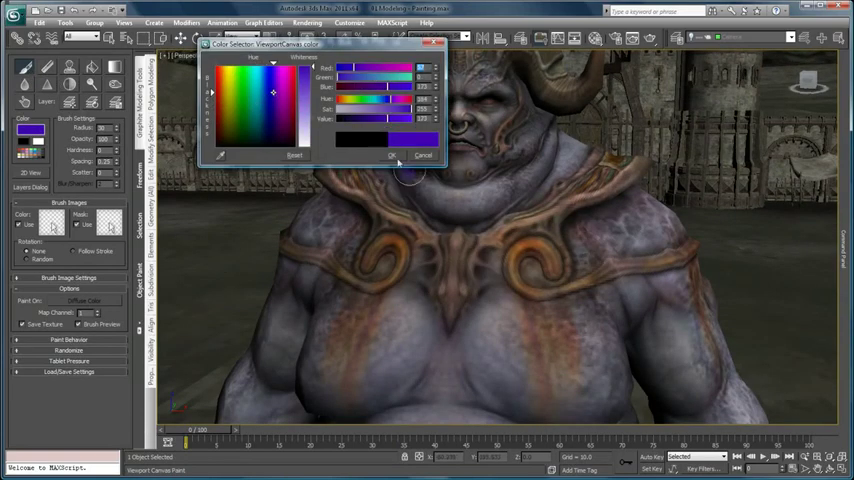
Paint purple strokes across the chest and shoulder on a layer blended in Hard Light mode.
{"action": "left_click_drag", "start_coordinate": [555, 290], "coordinate": [468, 325]}
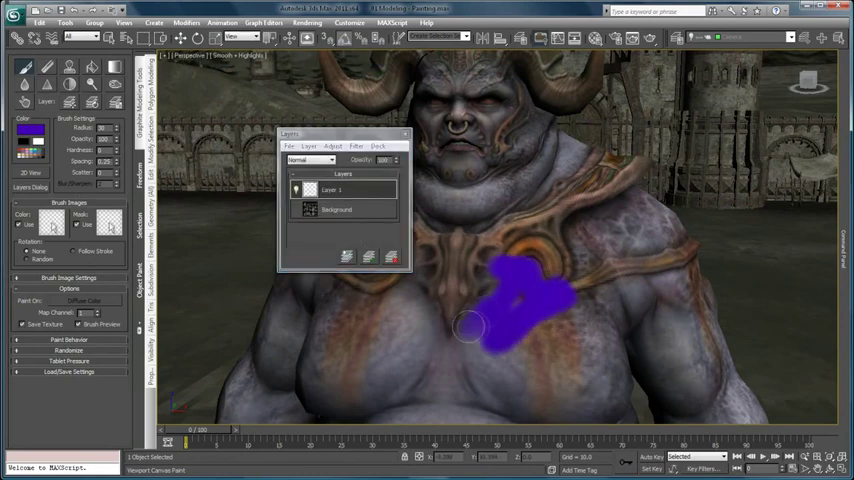
{"action": "left_click", "coordinate": [310, 160]}
{"action": "left_click", "coordinate": [305, 225]}
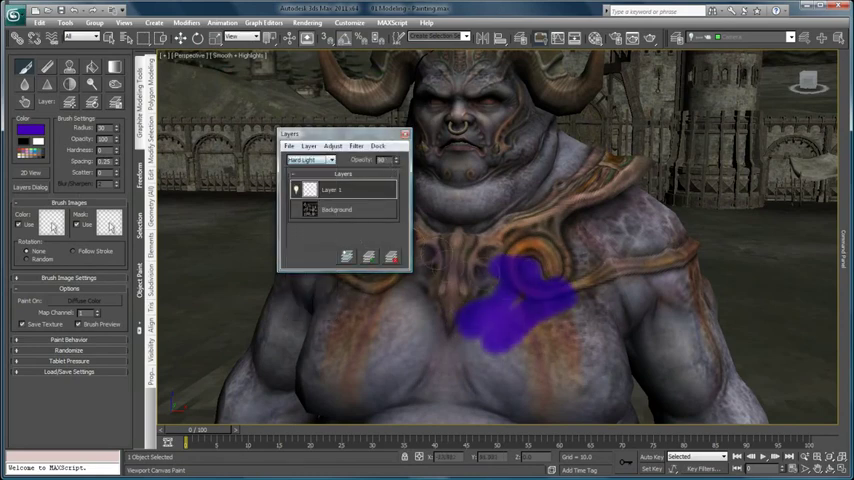
{"action": "left_click_drag", "start_coordinate": [553, 230], "coordinate": [620, 235]}
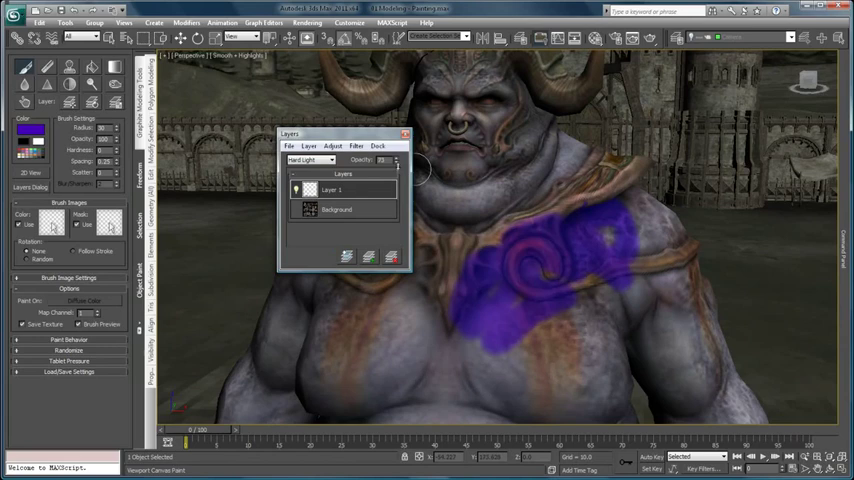
Delete the purple Layer 1 and add a new grey layer over the ogre's texture.
{"action": "left_click", "coordinate": [392, 258]}
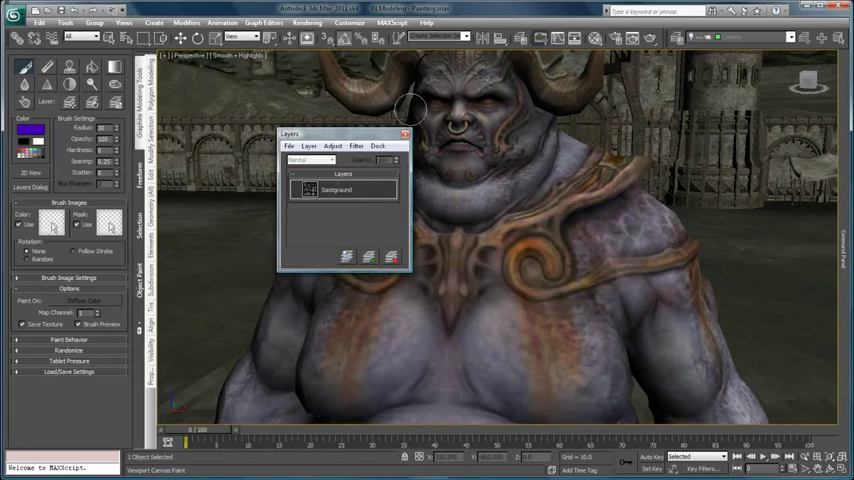
{"action": "left_click_drag", "start_coordinate": [361, 137], "coordinate": [283, 93]}
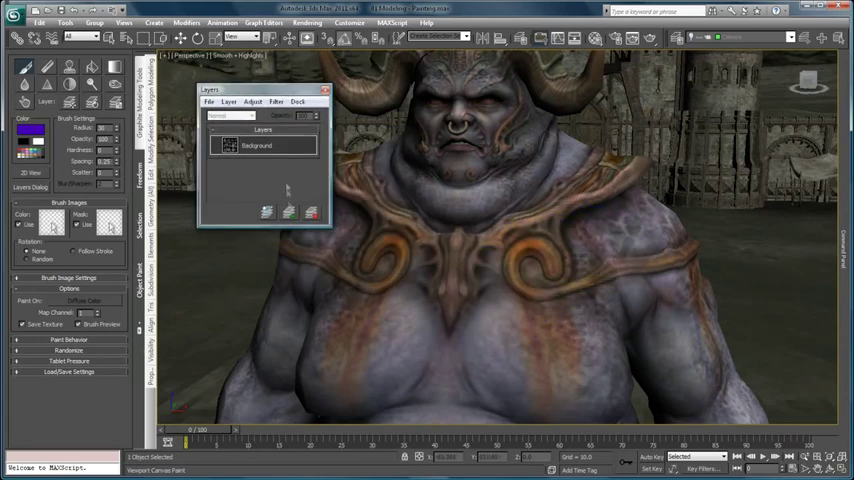
{"action": "left_click", "coordinate": [209, 102]}
{"action": "left_click", "coordinate": [263, 142]}
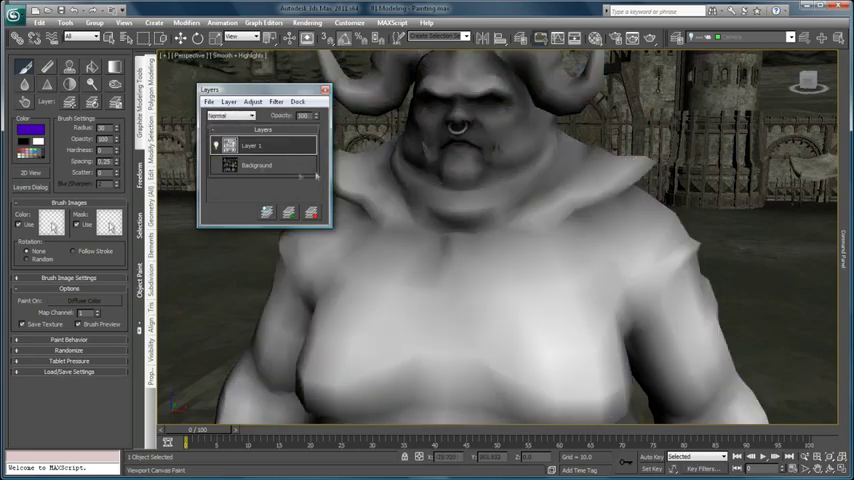
{"action": "left_click_drag", "start_coordinate": [283, 92], "coordinate": [276, 83]}
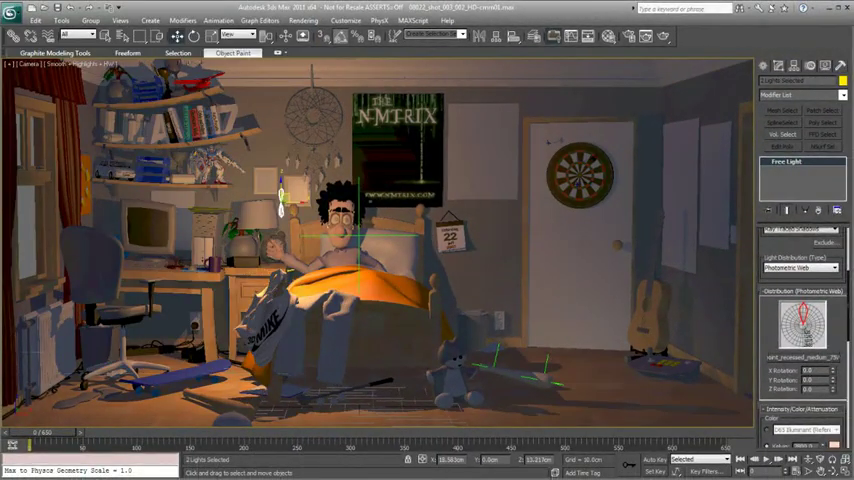
Drag the photometric web light from the desk lamp to above the bed.
{"action": "mouse_move", "coordinate": [264, 210]}
{"action": "left_mouse_down"}
{"action": "mouse_move", "coordinate": [386, 185]}
{"action": "mouse_move", "coordinate": [528, 245]}
{"action": "left_mouse_up"}
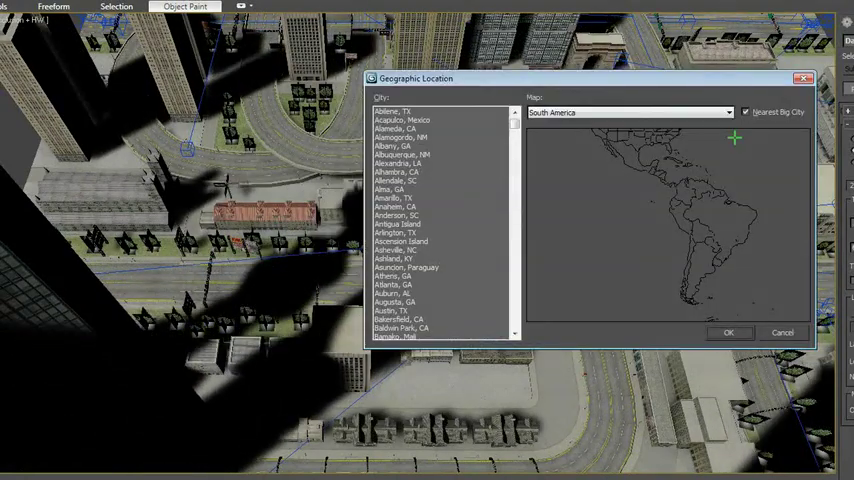
Set the sun's location to Edmonton, AB Canada on the North America map.
{"action": "mouse_move", "coordinate": [733, 138]}
{"action": "left_mouse_down"}
{"action": "mouse_move", "coordinate": [724, 190]}
{"action": "mouse_move", "coordinate": [656, 137]}
{"action": "mouse_move", "coordinate": [667, 148]}
{"action": "left_mouse_up"}
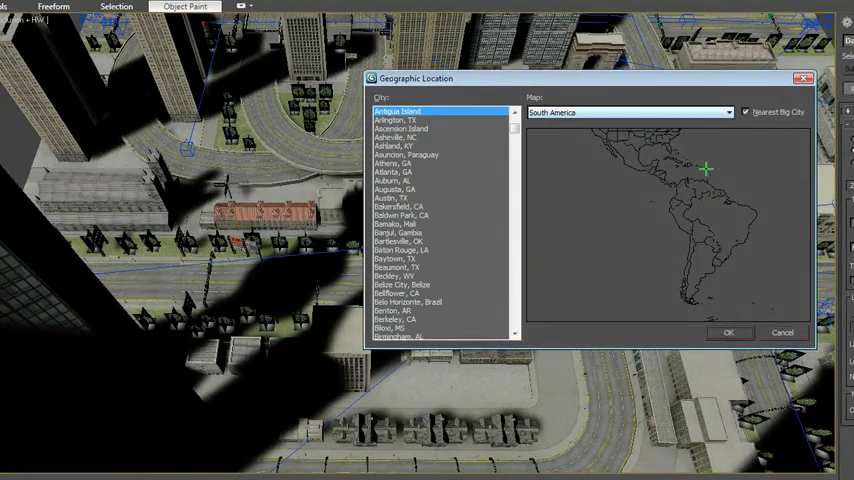
{"action": "left_click", "coordinate": [728, 112]}
{"action": "left_click", "coordinate": [600, 130]}
{"action": "left_click", "coordinate": [608, 162]}
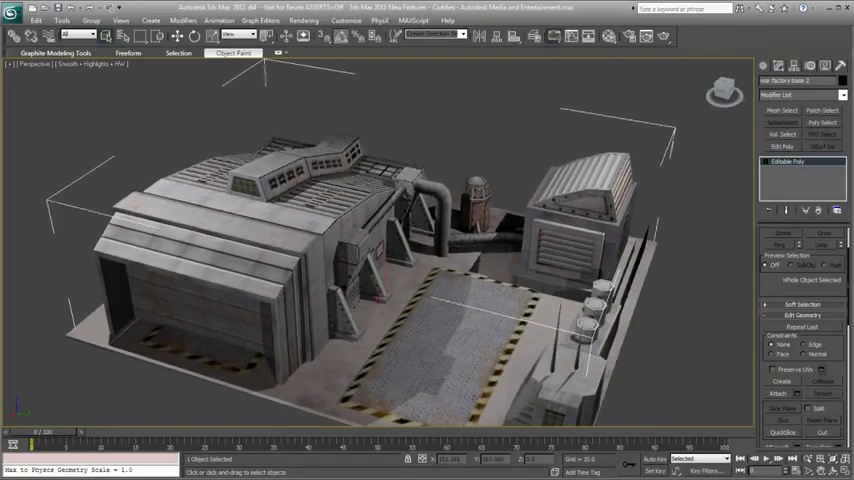
Bring up Render To Texture for the factory and list the texture elements to add.
{"action": "left_click", "coordinate": [303, 20]}
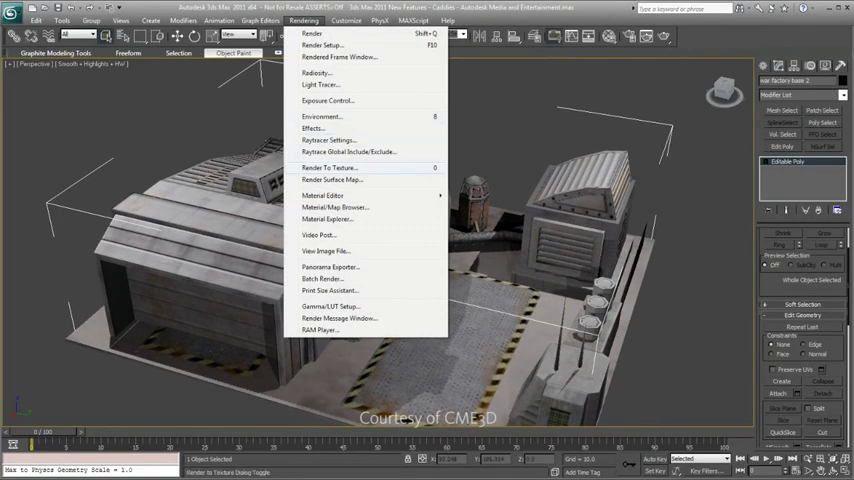
{"action": "left_click", "coordinate": [330, 167]}
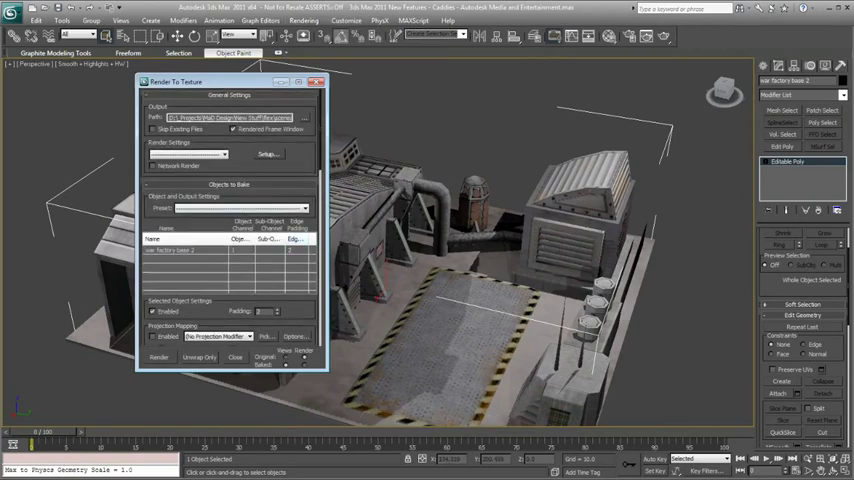
{"action": "scroll", "coordinate": [230, 250], "scroll_direction": "down", "scroll_amount": 5}
{"action": "scroll", "coordinate": [230, 250], "scroll_direction": "down", "scroll_amount": 5}
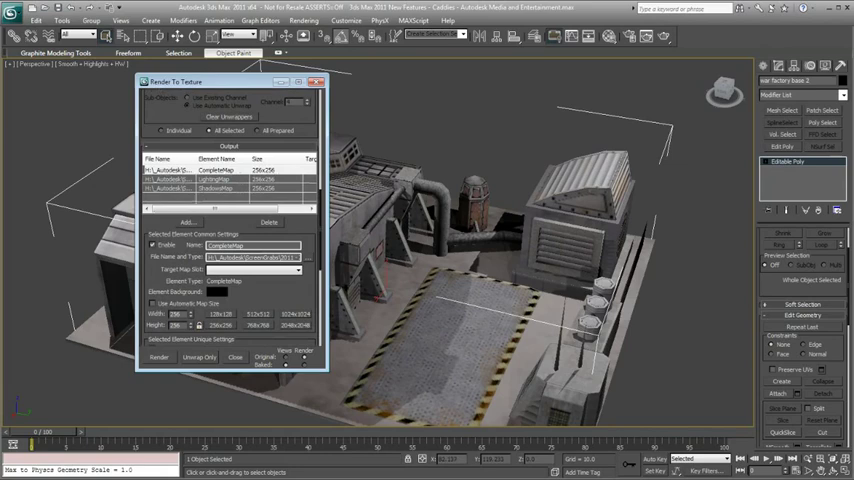
{"action": "left_click", "coordinate": [185, 221]}
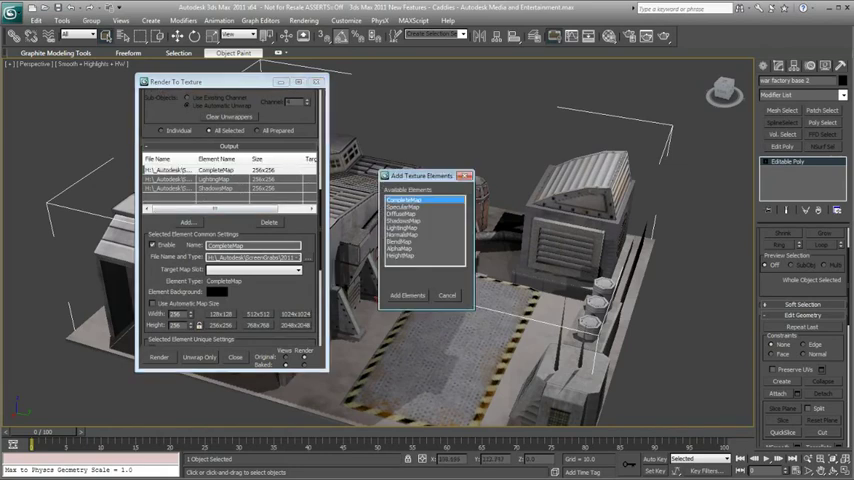